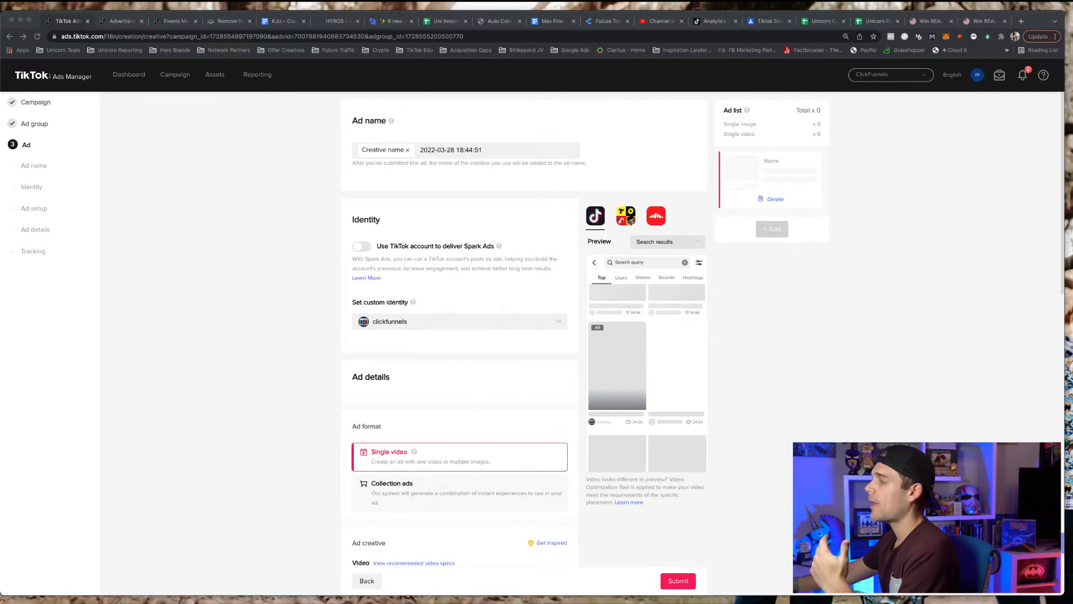
# - Review the standard ad form's custom identity choices, ad format and creative settings, and switch the preview to the in-feed placement
pyautogui.click(353, 302)
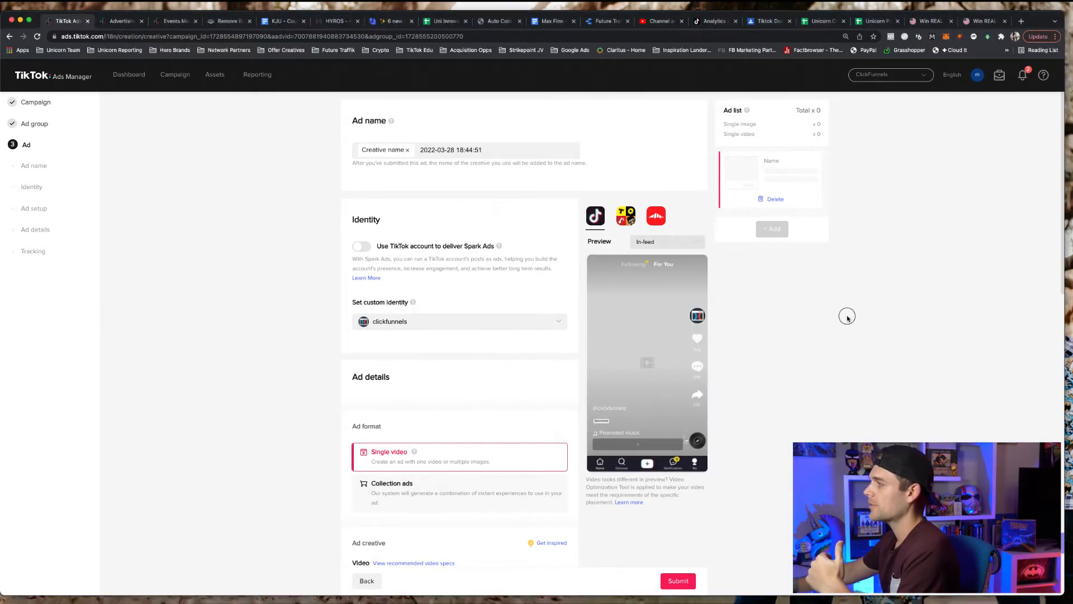
pyautogui.click(419, 320)
pyautogui.click(337, 329)
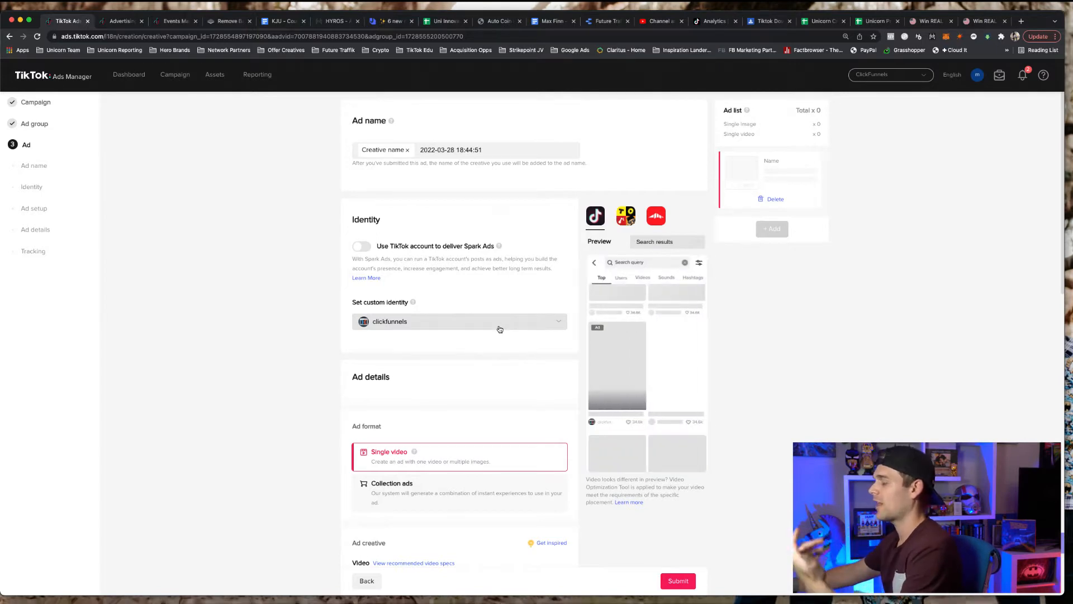
pyautogui.scroll(-10, 500, 329)
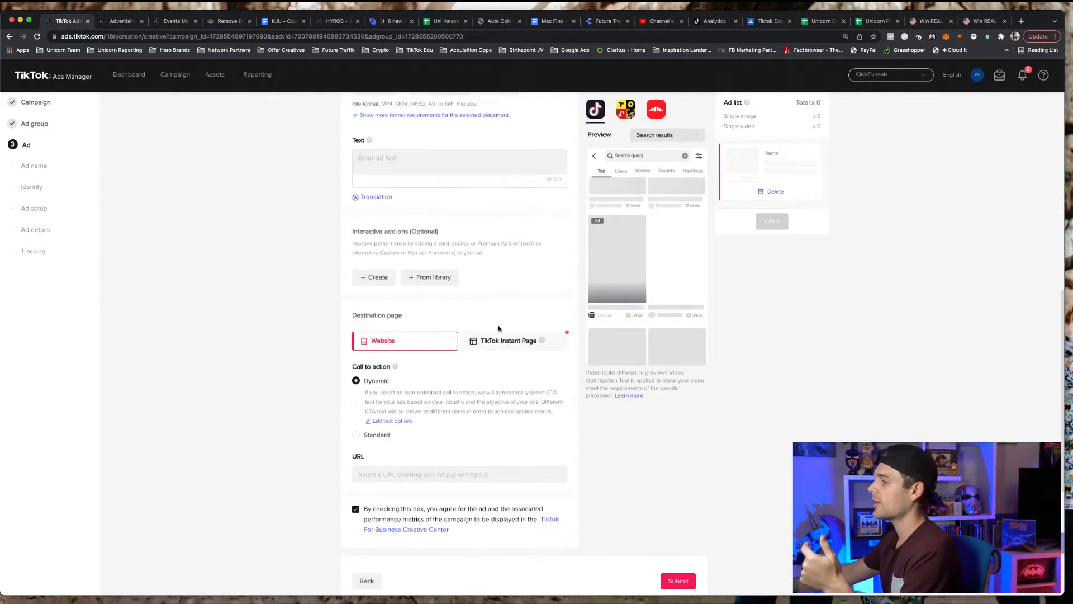
pyautogui.scroll(8, 498, 329)
pyautogui.scroll(2, 499, 328)
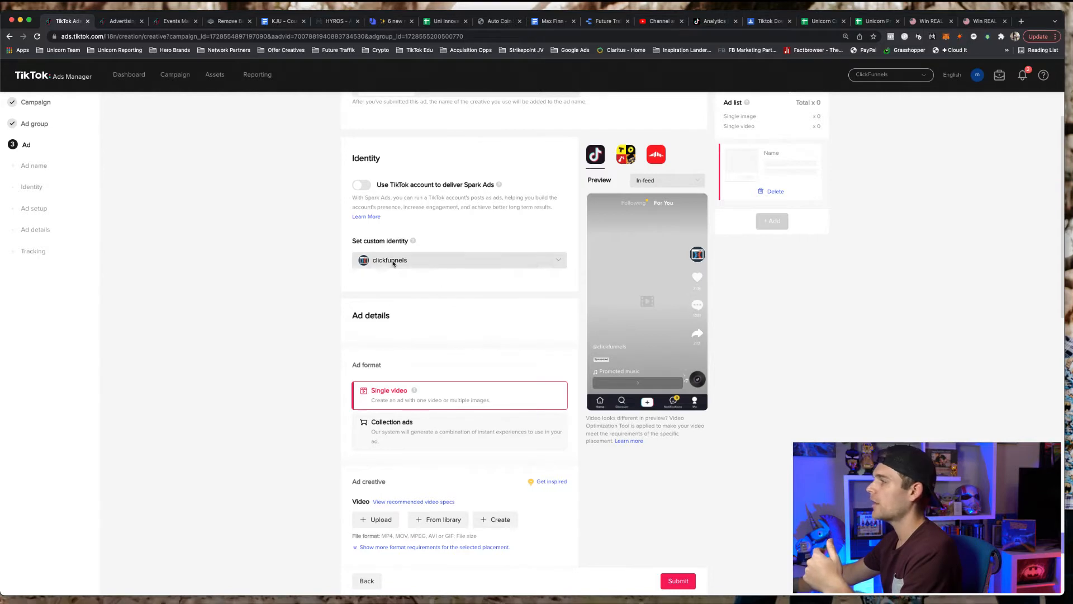
pyautogui.scroll(-1, 408, 252)
pyautogui.scroll(-10, 407, 253)
pyautogui.scroll(-3, 407, 255)
pyautogui.scroll(12, 406, 255)
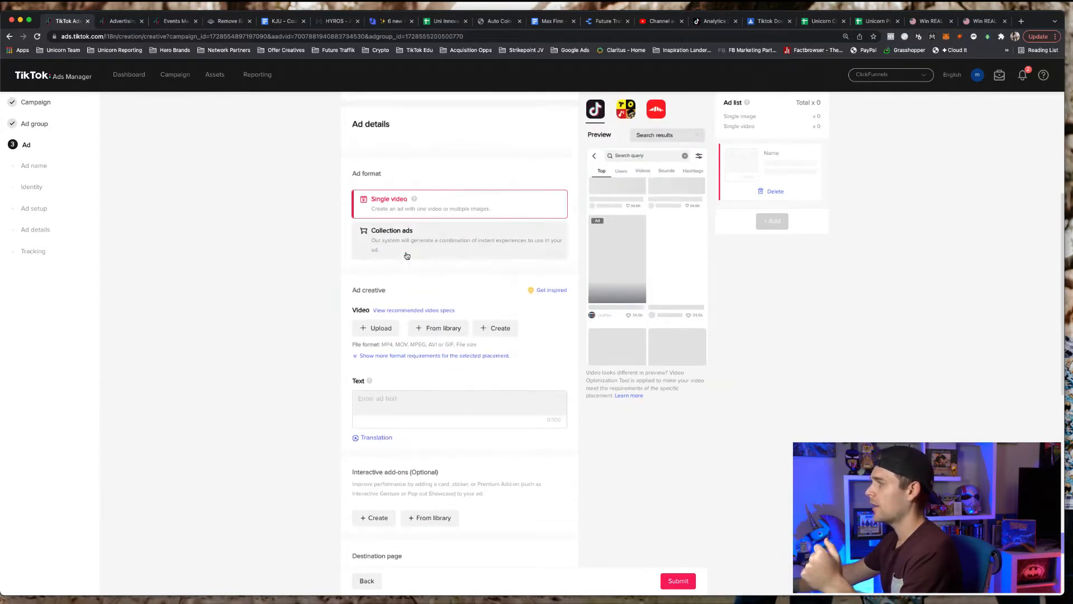
pyautogui.scroll(6, 407, 256)
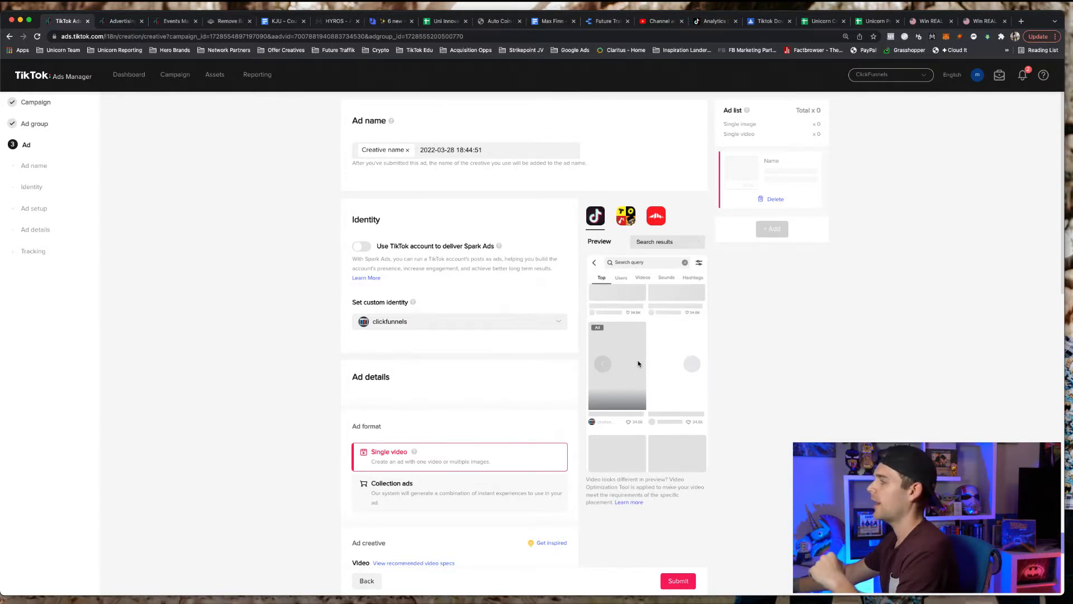
pyautogui.scroll(-5, 472, 319)
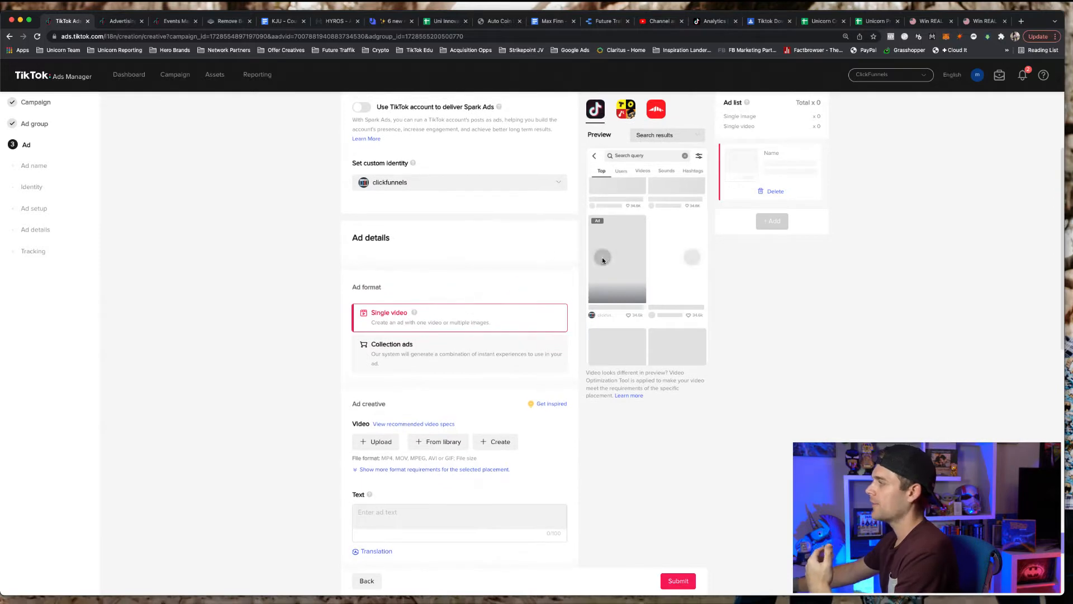
pyautogui.click(693, 257)
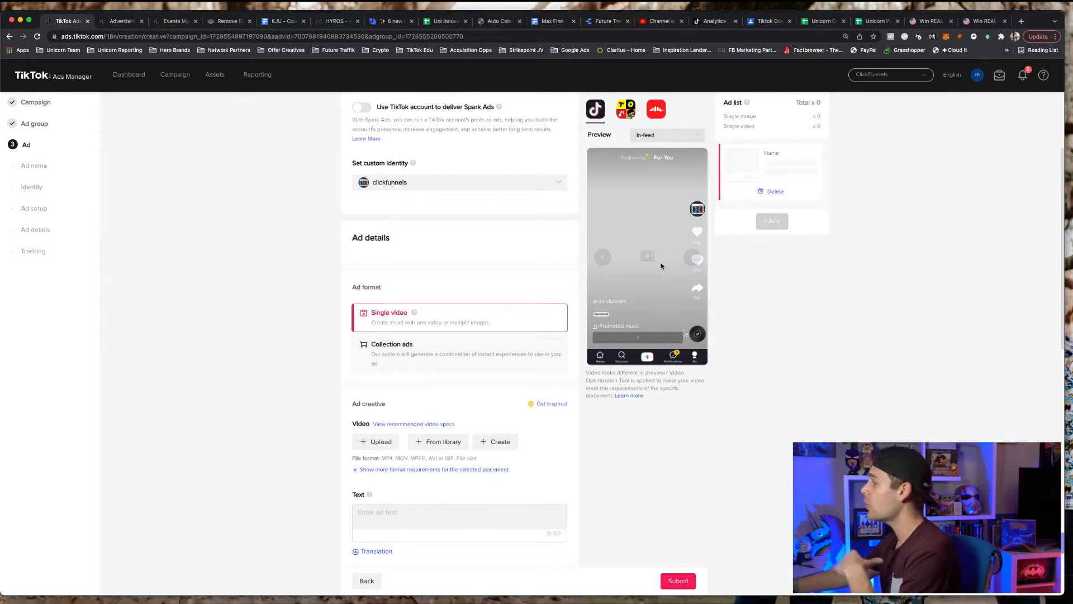
# - Bring up the suggested web addresses for the ad's destination URL
pyautogui.scroll(-5, 508, 268)
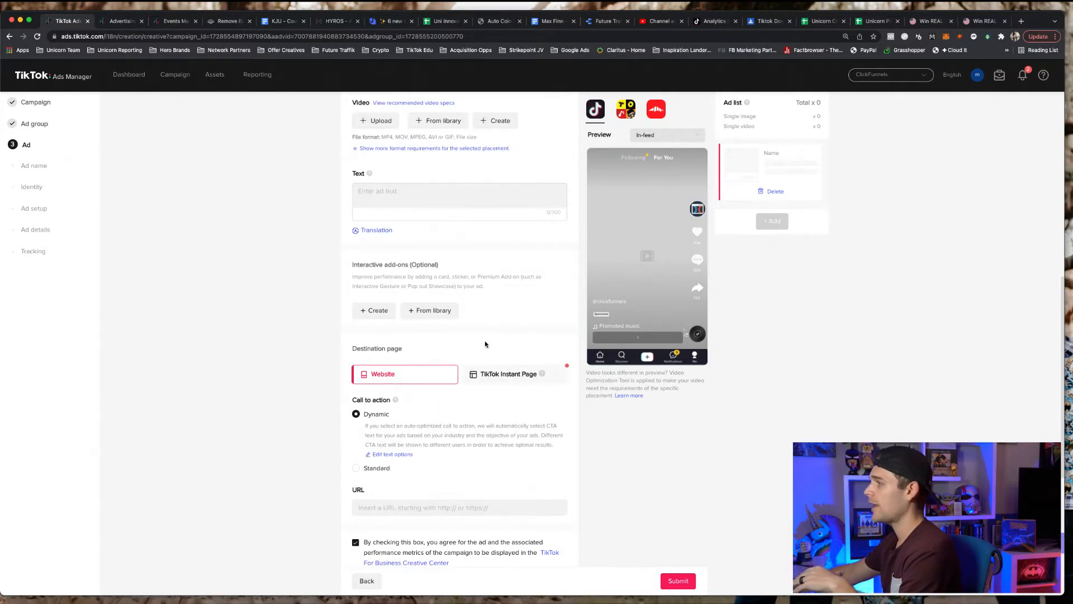
pyautogui.scroll(-1, 470, 375)
pyautogui.scroll(-1, 468, 377)
pyautogui.click(454, 399)
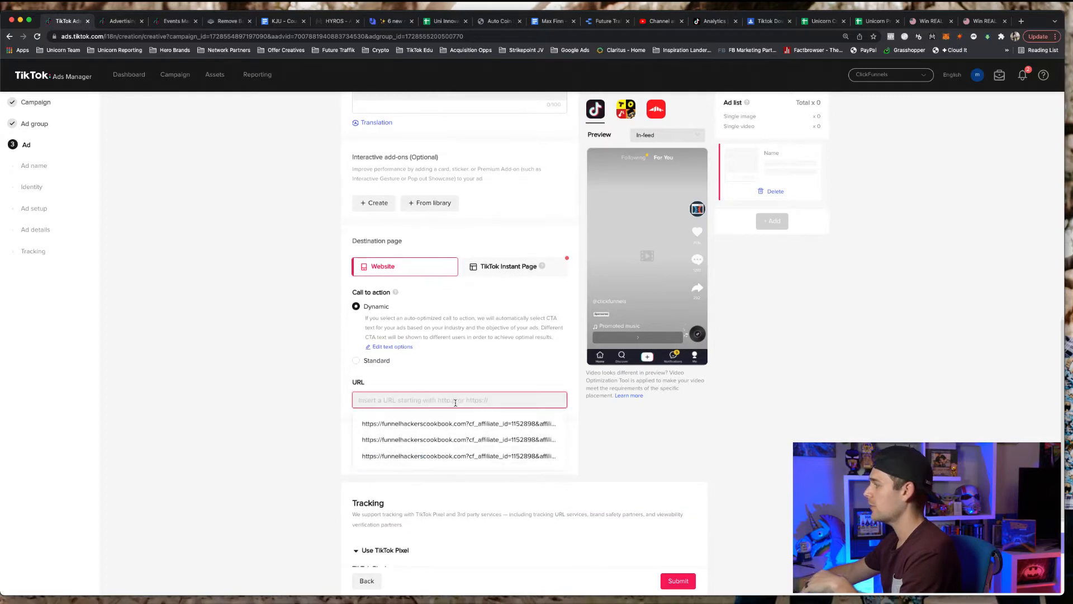
# - Examine the standard ad setup from identity through ad format, creative, text, interactive add-ons and call to action
pyautogui.scroll(8, 311, 391)
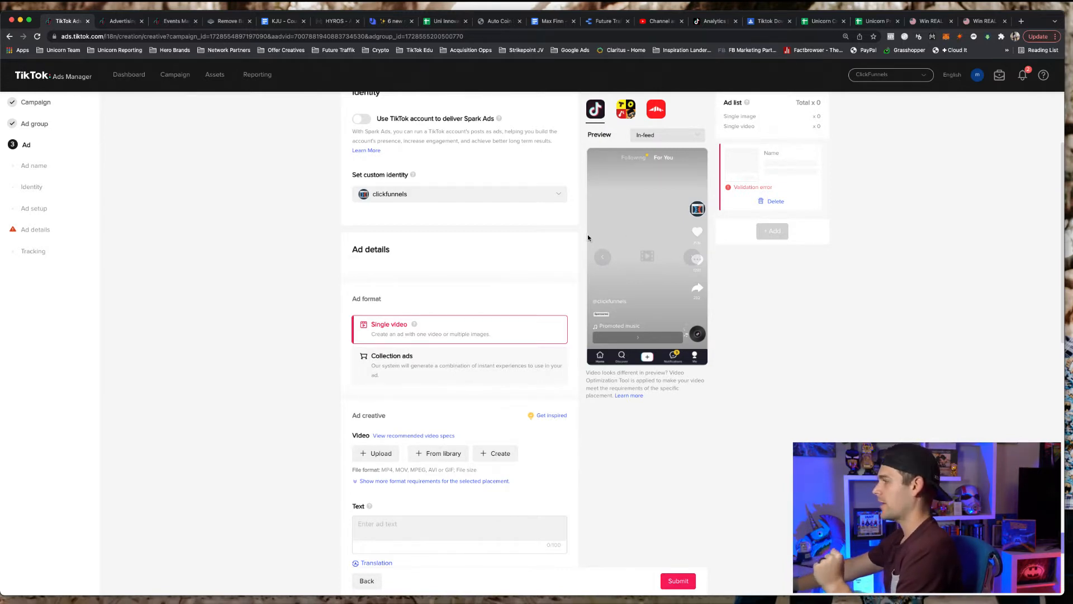
pyautogui.scroll(1, 390, 267)
pyautogui.scroll(3, 390, 267)
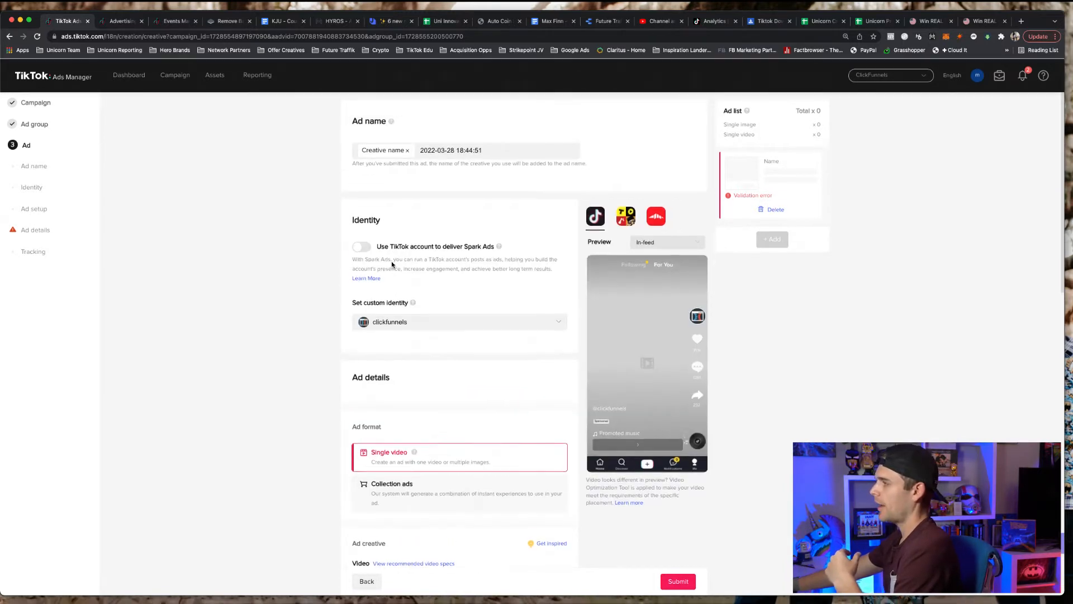
pyautogui.scroll(-6, 391, 266)
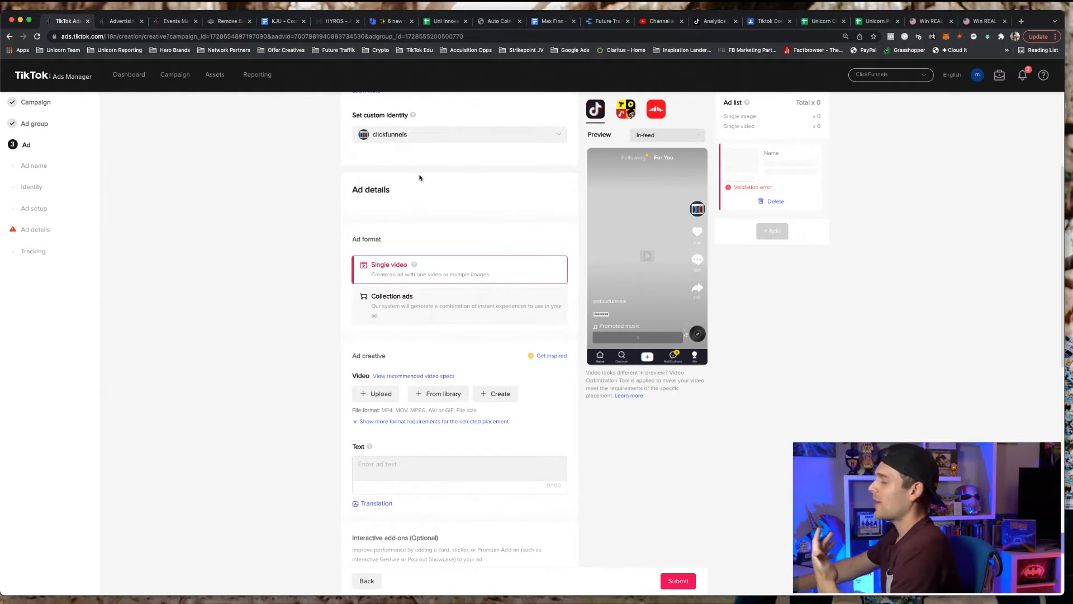
pyautogui.scroll(-5, 414, 177)
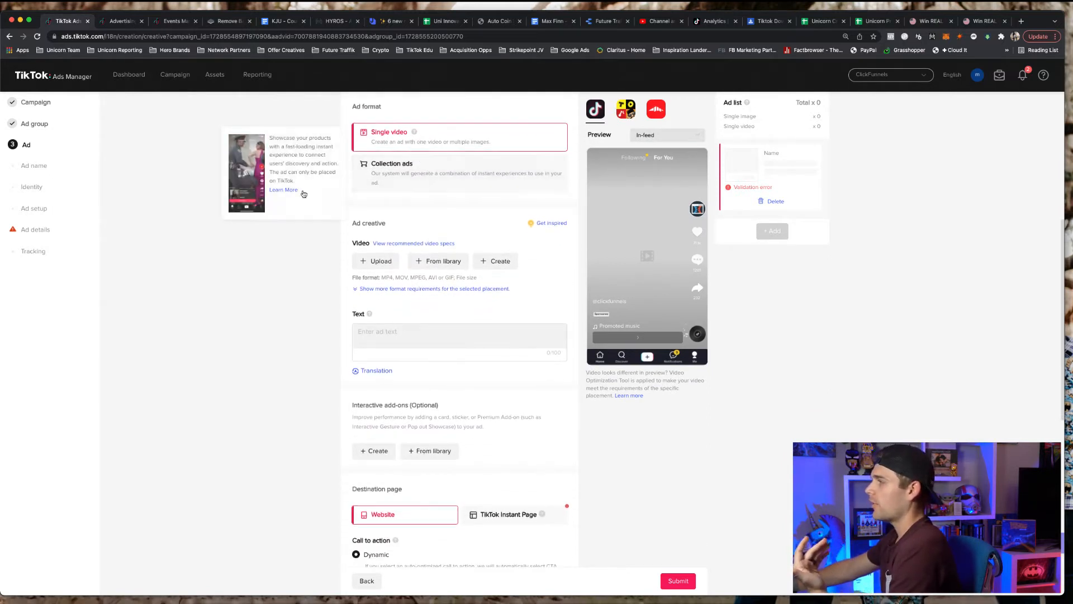
pyautogui.scroll(-3, 385, 233)
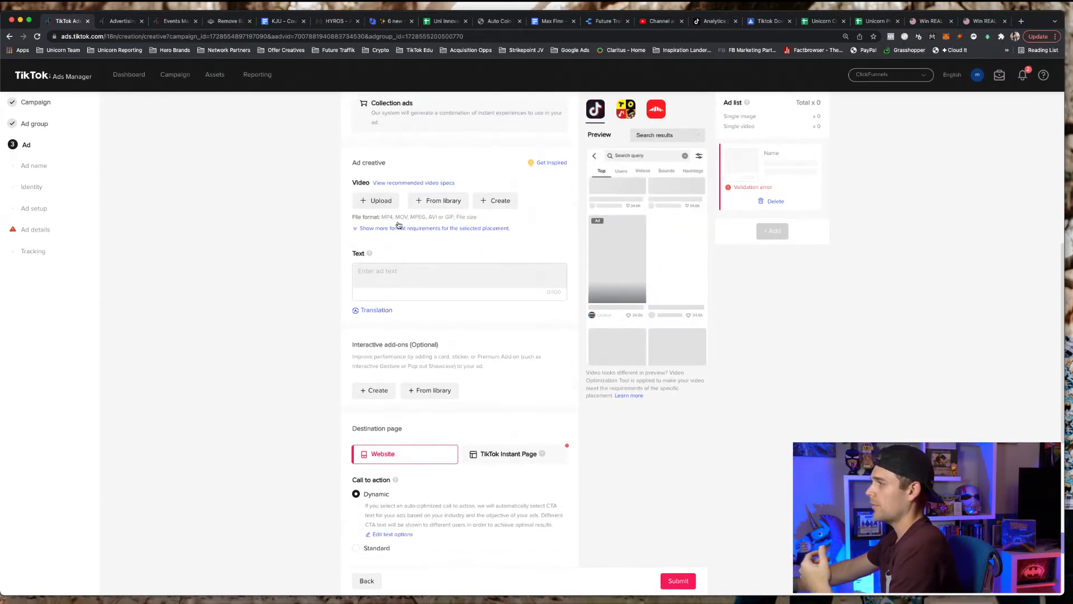
pyautogui.scroll(-5, 417, 234)
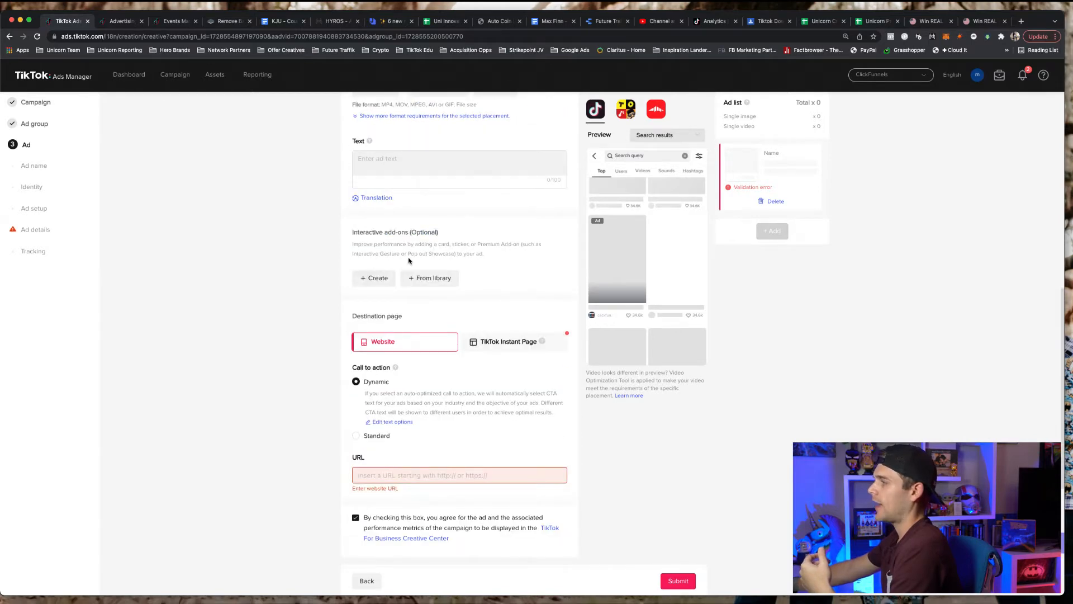
pyautogui.scroll(-3, 383, 247)
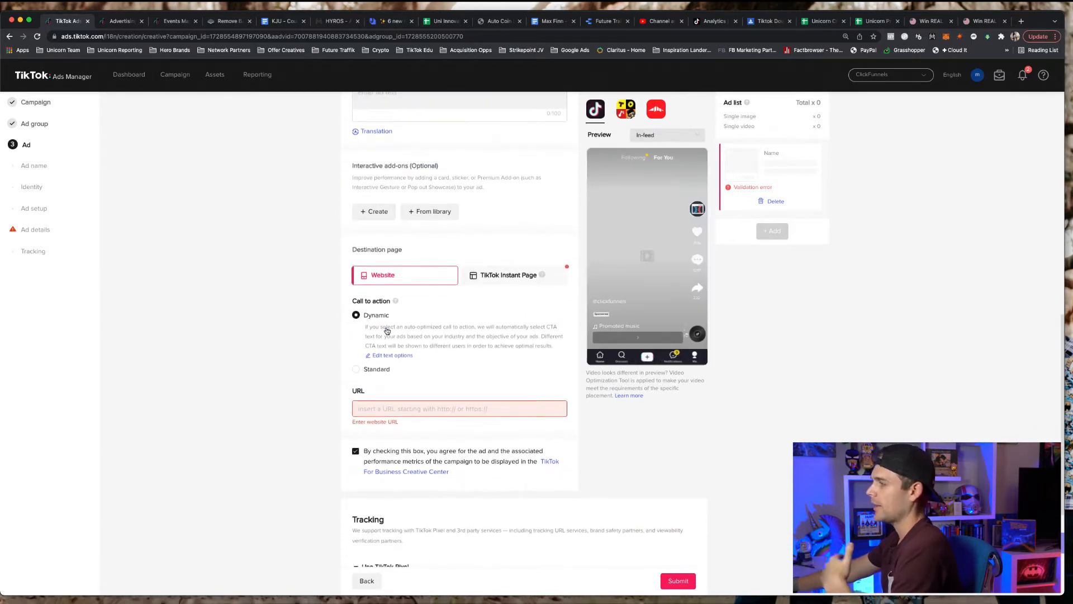
pyautogui.scroll(20, 352, 335)
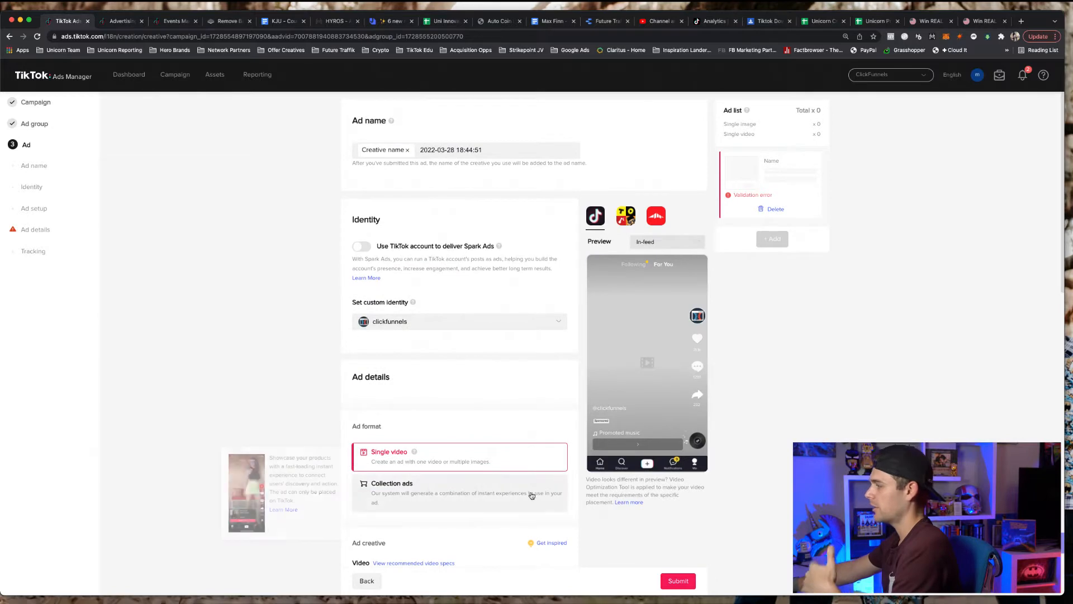
# - Enable Spark Ads delivery through a TikTok account, choose the other authorized account or post option, and view its available accounts
pyautogui.click(366, 246)
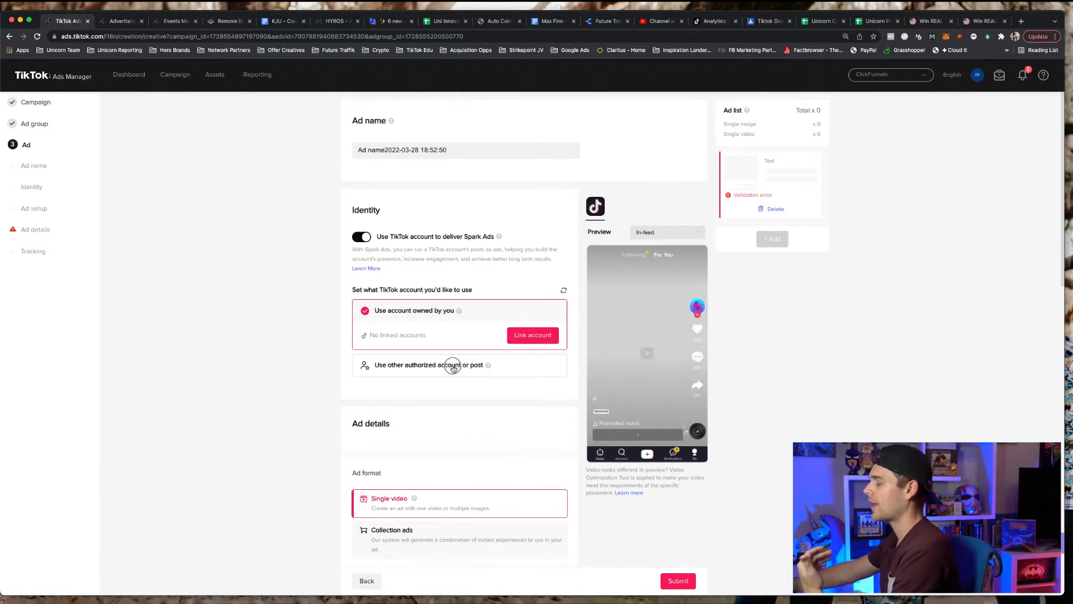
pyautogui.click(453, 366)
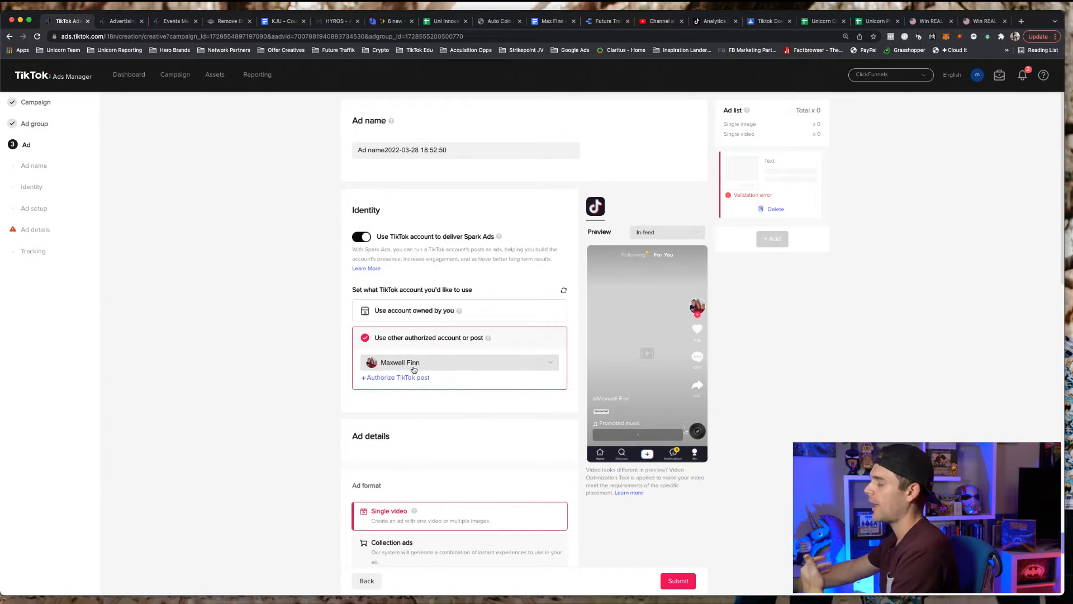
pyautogui.click(432, 365)
pyautogui.click(334, 380)
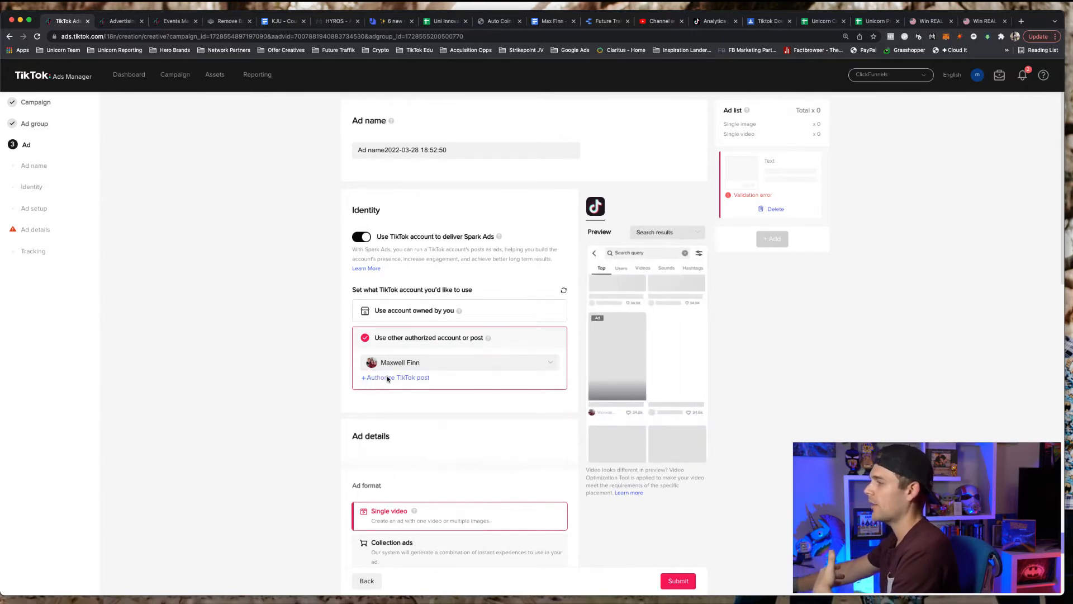
pyautogui.click(393, 366)
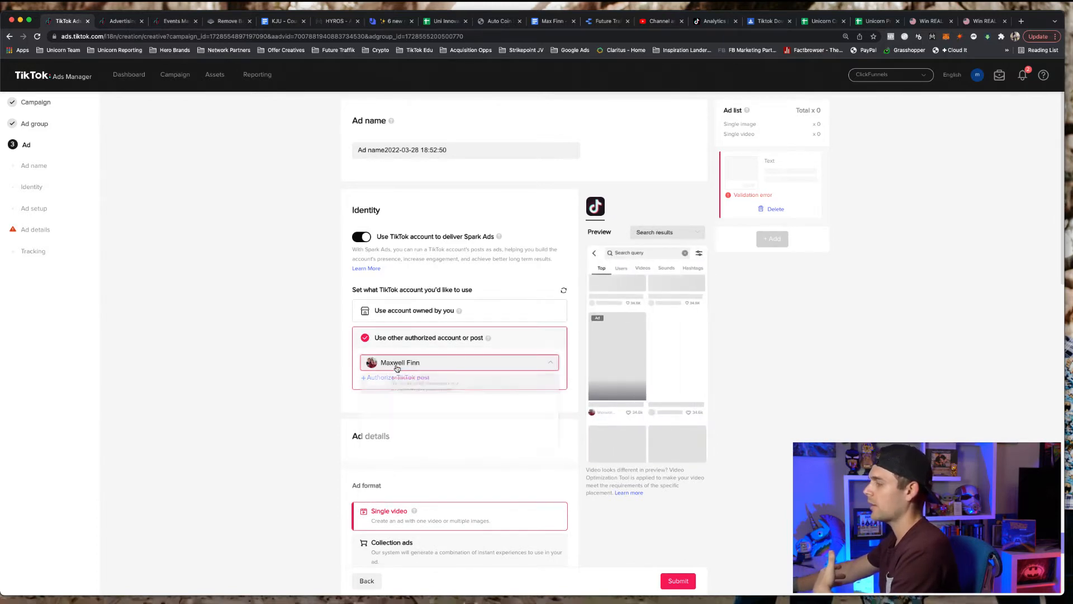
pyautogui.click(341, 367)
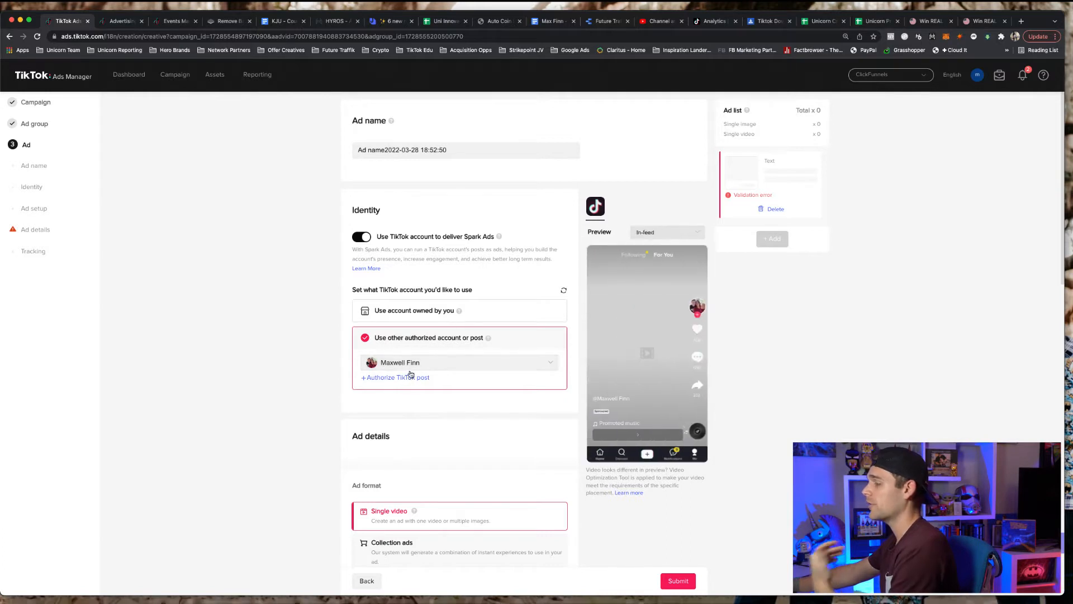
# - Add the authorized 7-second TikTok post "I'm addicted to leveling up my skills with books like this..." as the ad creative
pyautogui.scroll(-3, 409, 373)
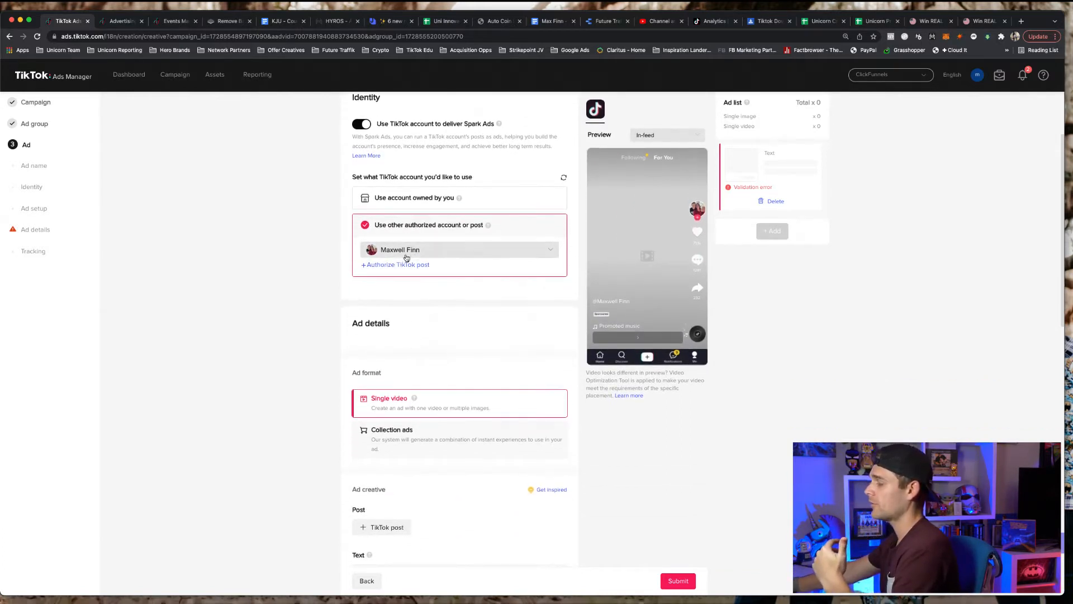
pyautogui.scroll(-1, 399, 297)
pyautogui.scroll(-5, 400, 297)
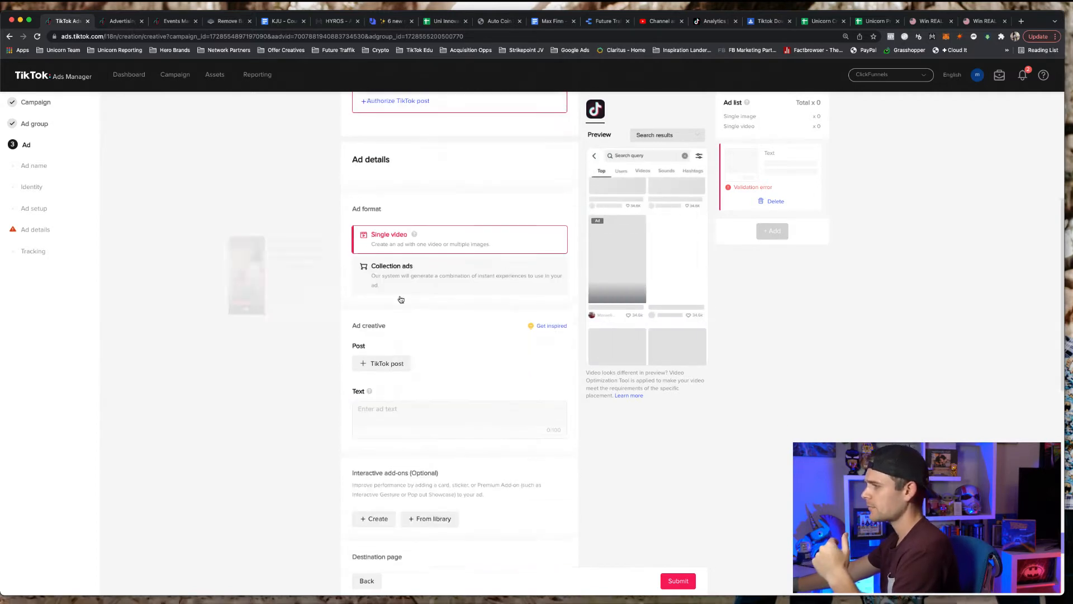
pyautogui.click(375, 359)
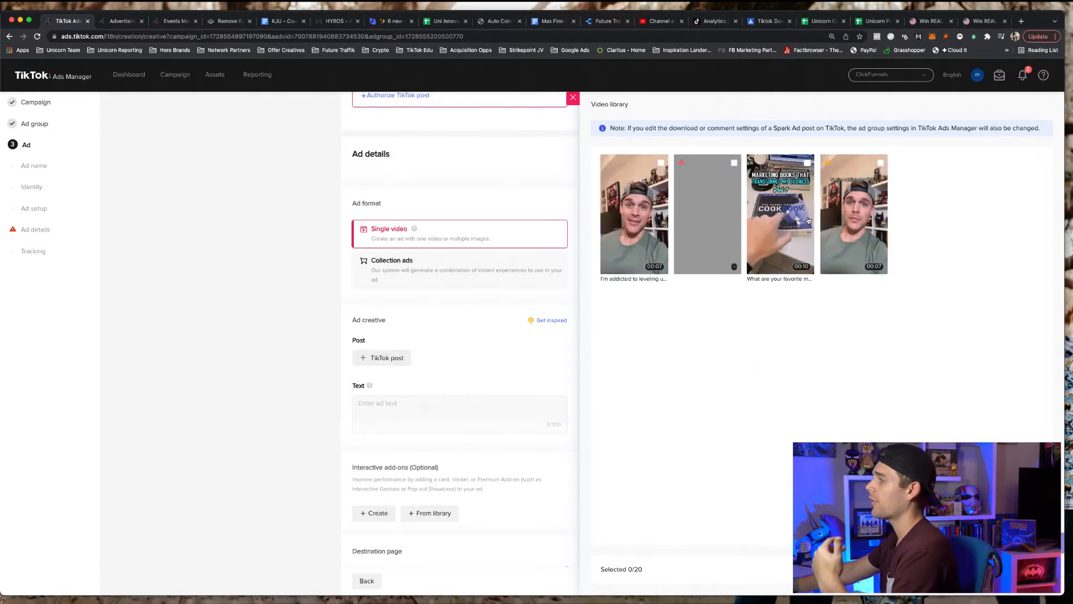
pyautogui.click(659, 166)
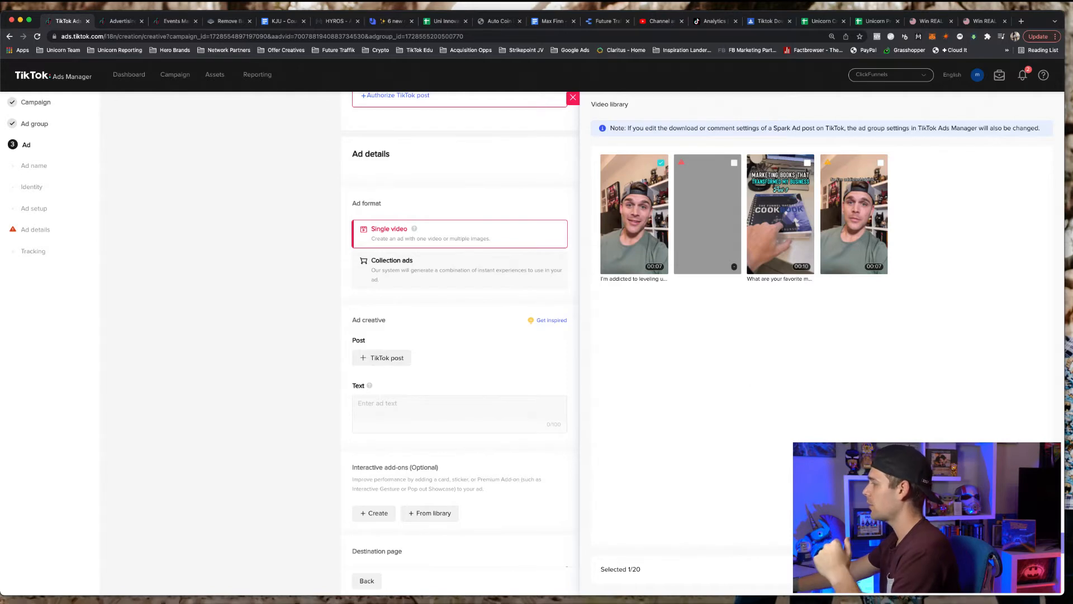
pyautogui.click(1025, 569)
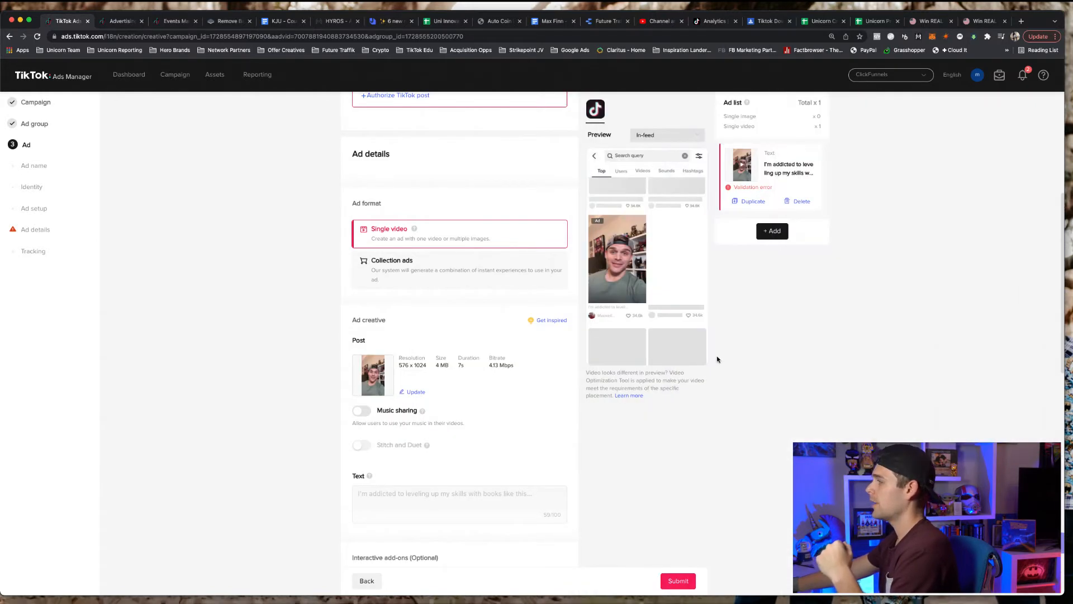
# - Preview the selected post in the in-feed placement and check its ad text, interactive add-ons and destination settings
pyautogui.click(604, 257)
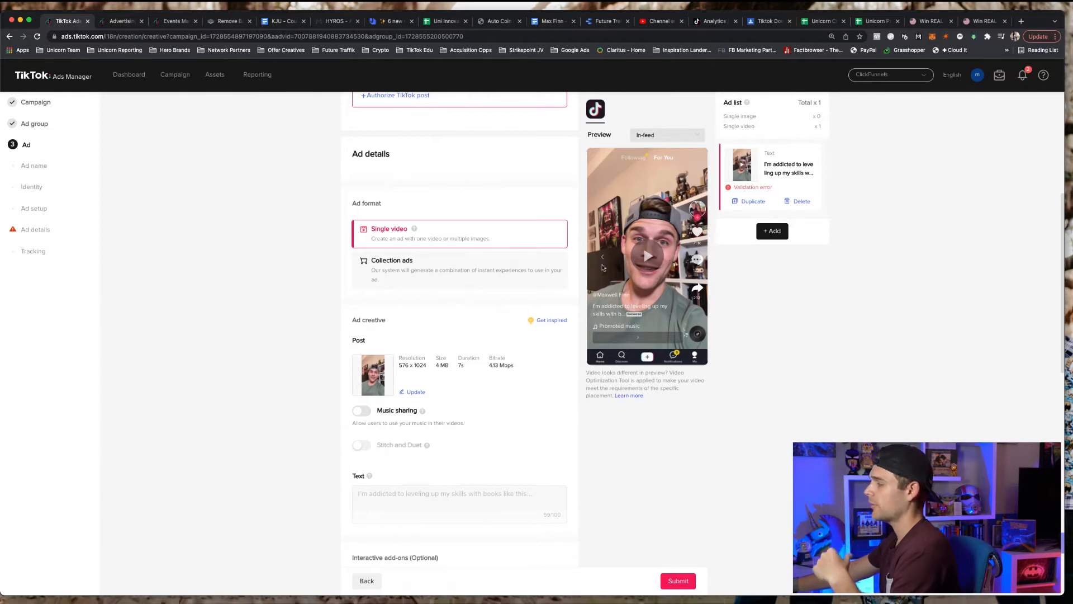
pyautogui.scroll(-3, 542, 285)
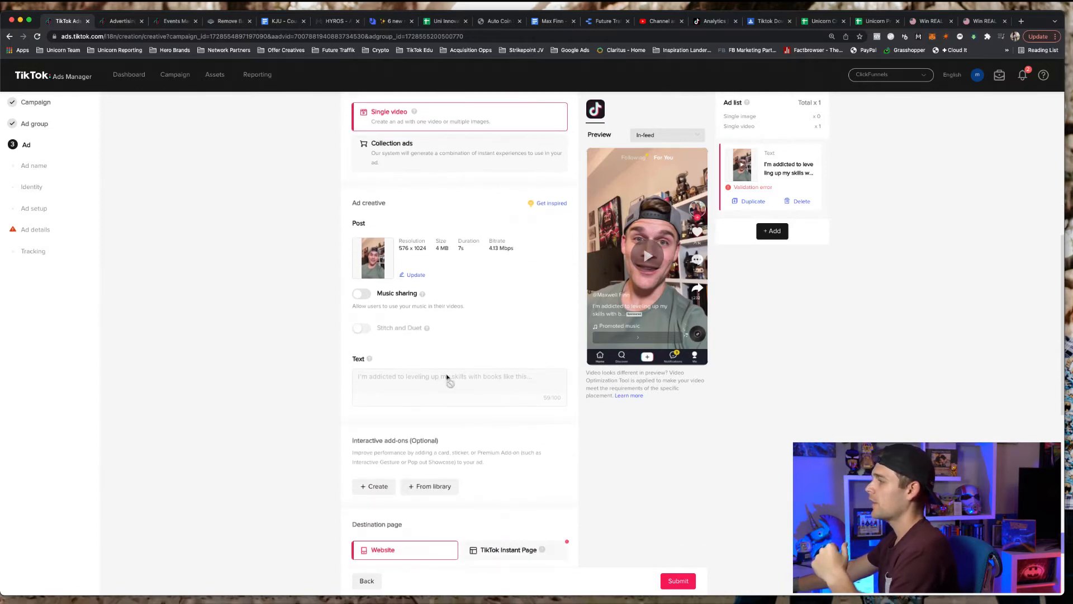
pyautogui.click(448, 375)
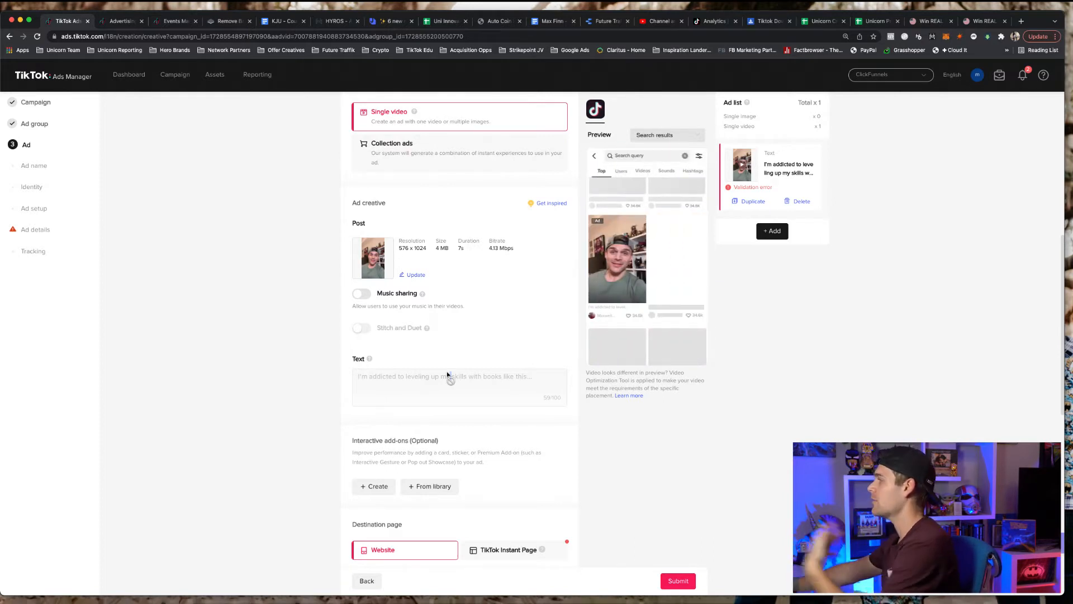
pyautogui.scroll(-2, 447, 374)
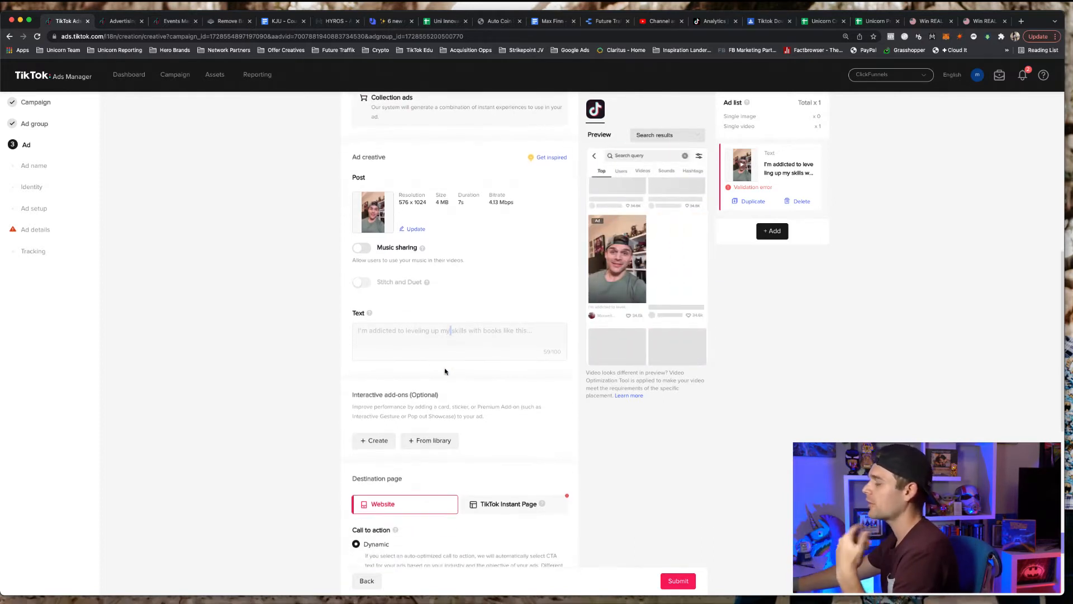
pyautogui.scroll(-5, 417, 360)
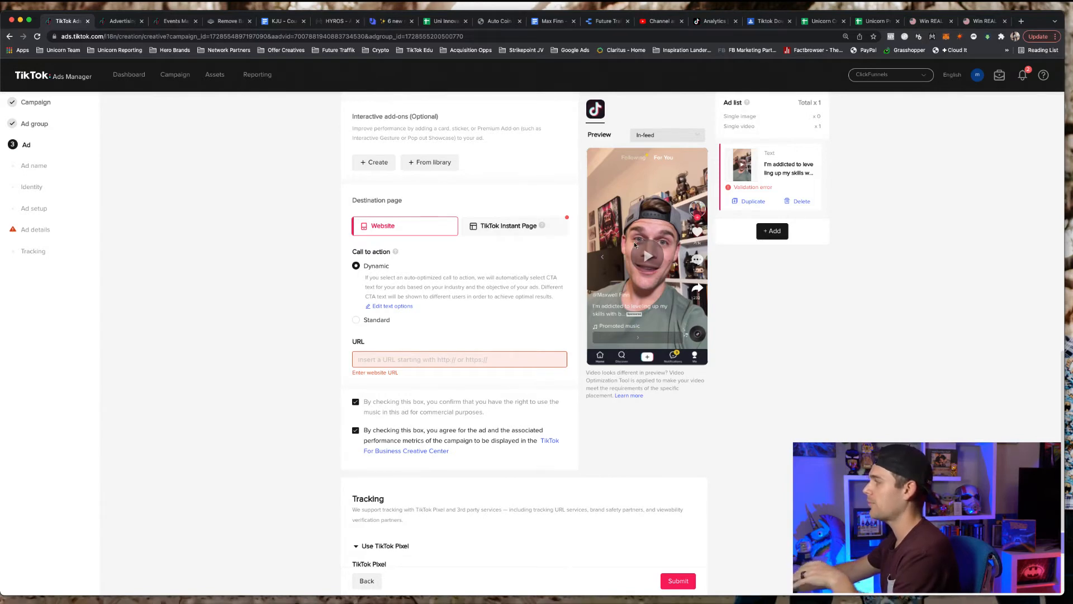
pyautogui.scroll(10, 380, 313)
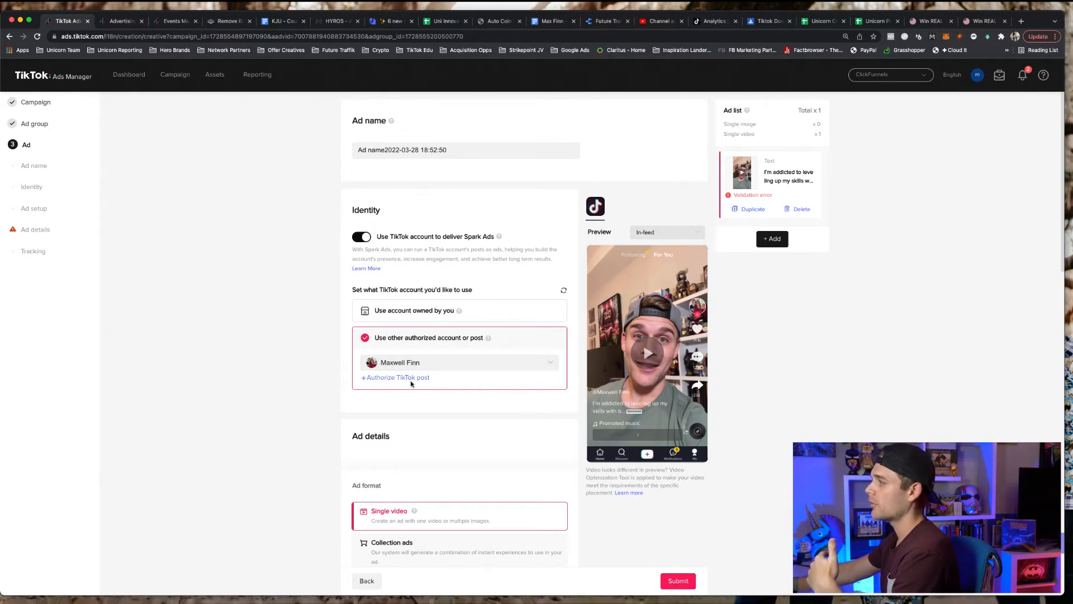
pyautogui.moveTo(214, 85)
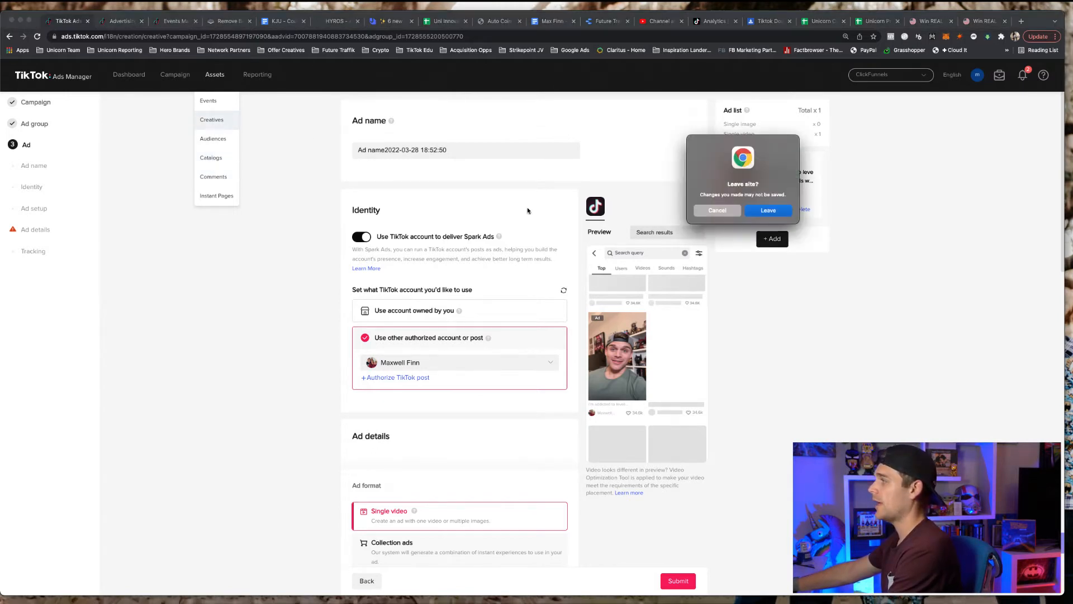
pyautogui.click(705, 214)
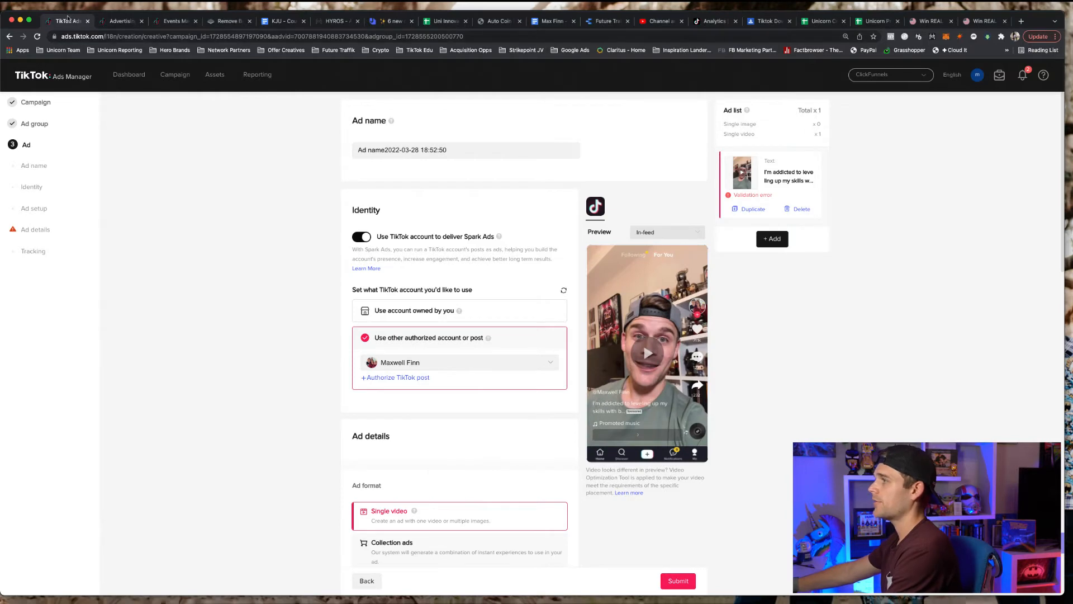
# - Duplicate the ad setup tab, go to the Spark Ad posts among the creative assets in the copy, and open the Apply for authorization form
pyautogui.rightClick(67, 23)
pyautogui.click(95, 80)
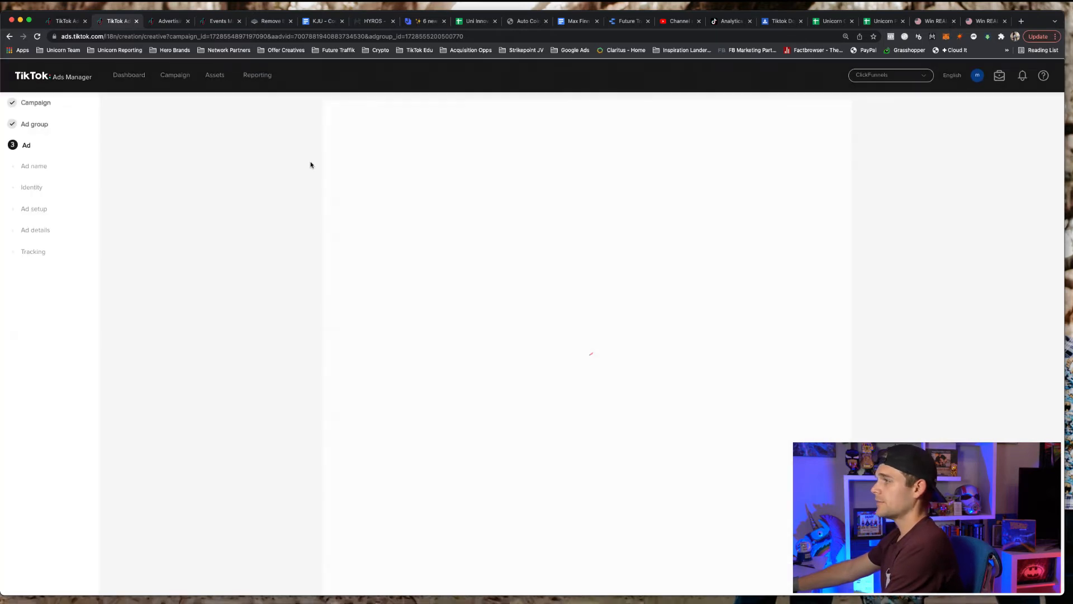
pyautogui.moveTo(215, 74)
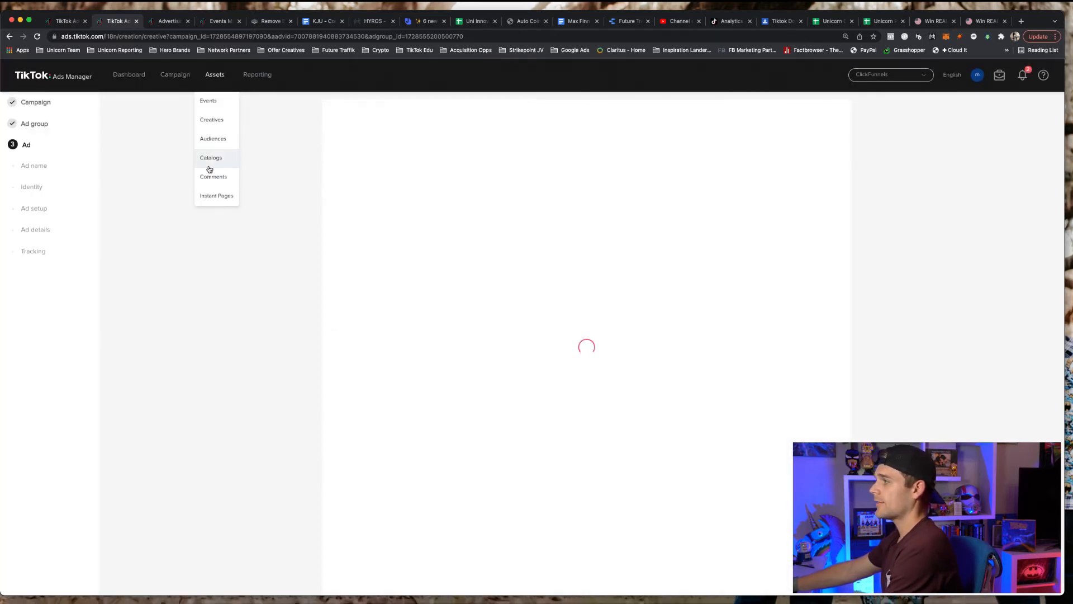
pyautogui.click(212, 122)
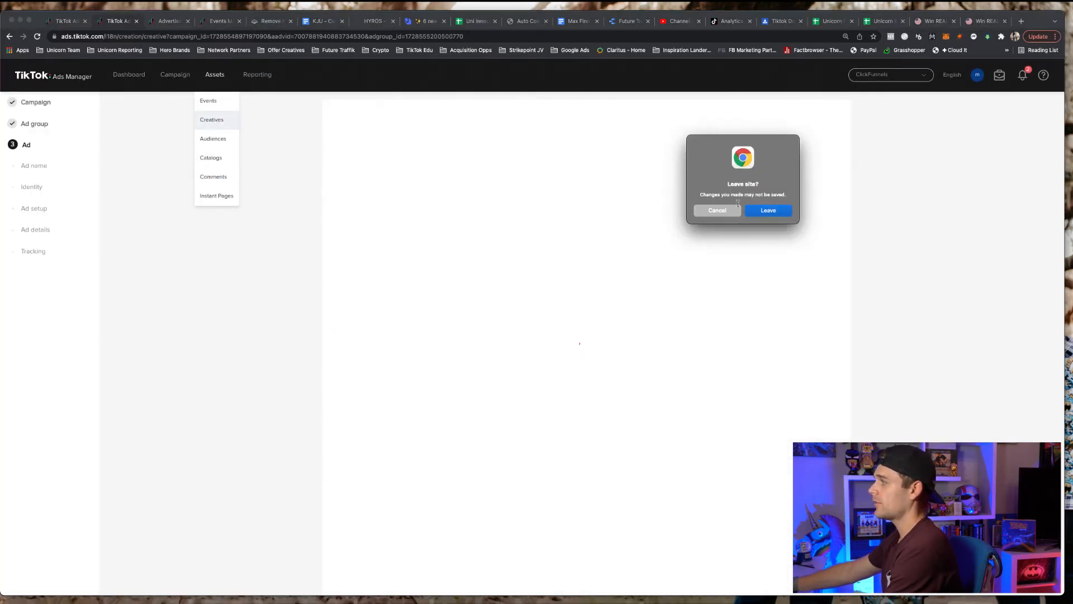
pyautogui.click(767, 210)
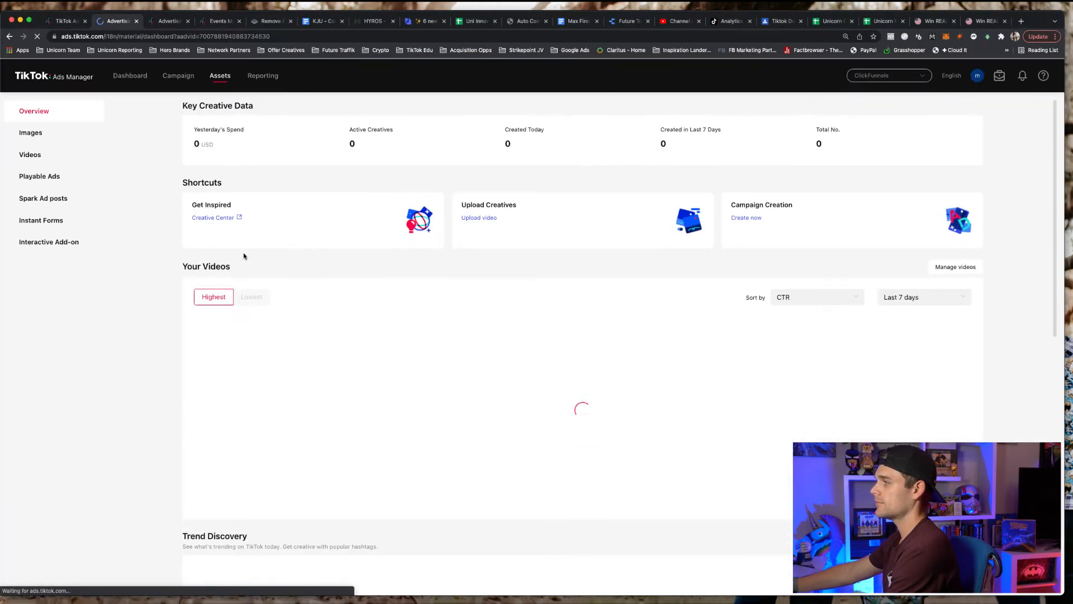
pyautogui.click(59, 199)
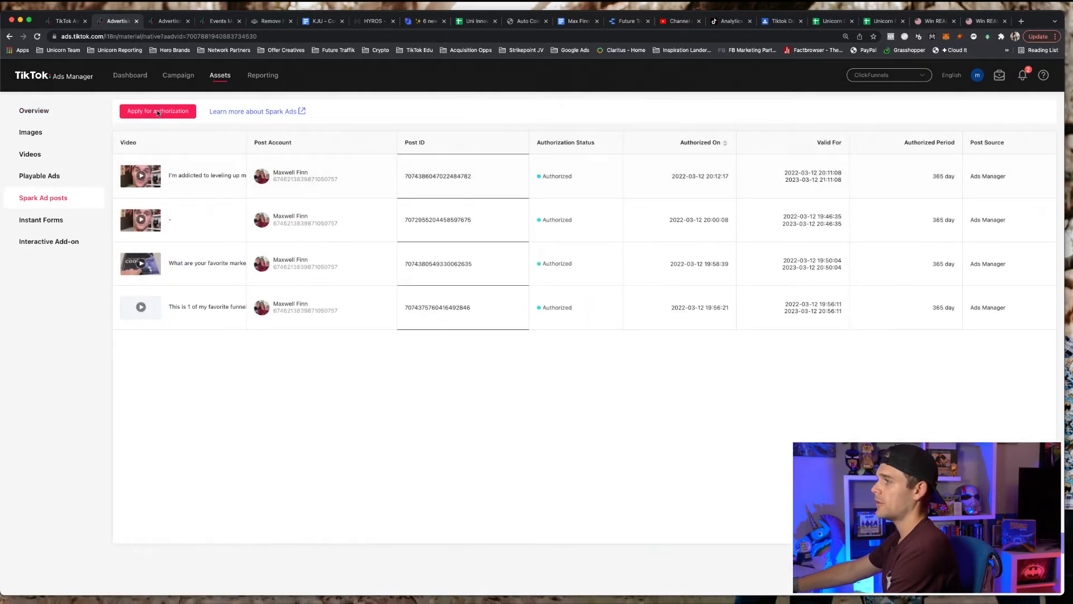
pyautogui.click(169, 114)
# - Open the TikTok post authorization form from the original ad's identity section and compare it with the form in Spark Ad posts
pyautogui.click(76, 24)
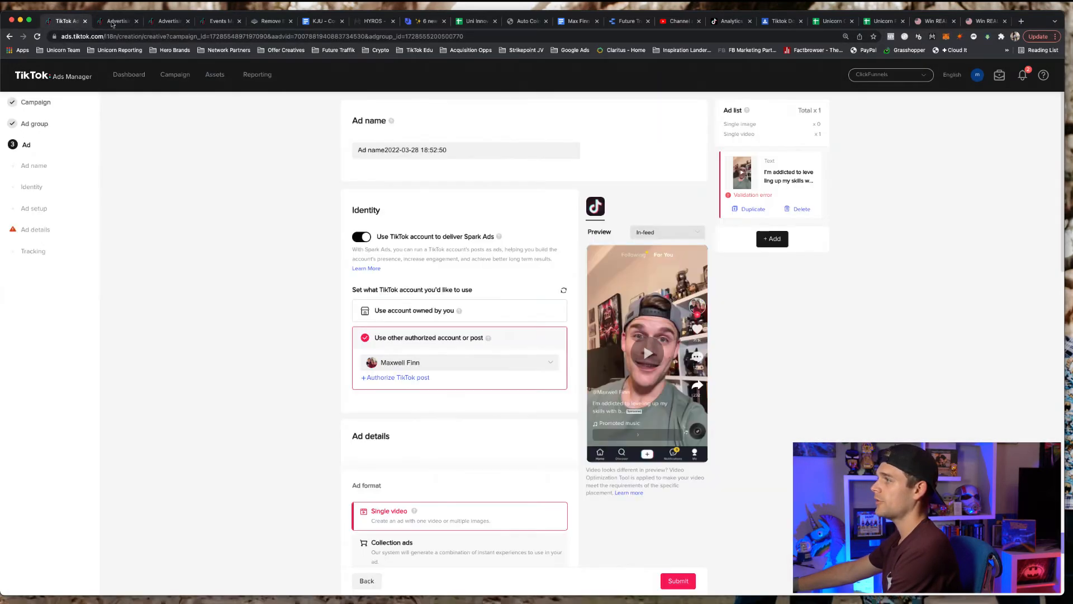
pyautogui.scroll(-3, 260, 287)
pyautogui.scroll(2, 259, 286)
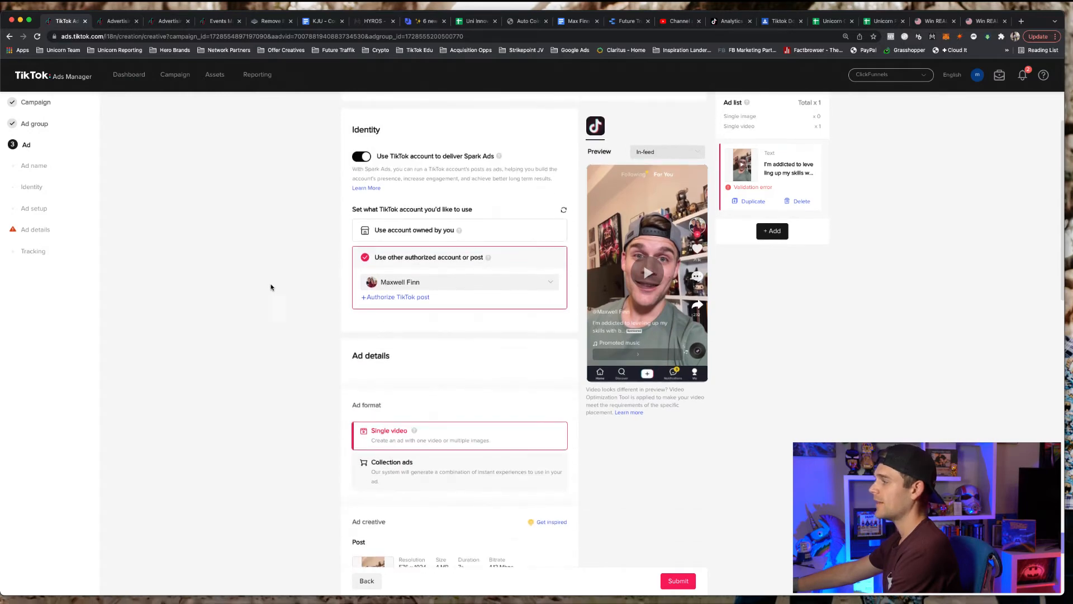
pyautogui.click(406, 300)
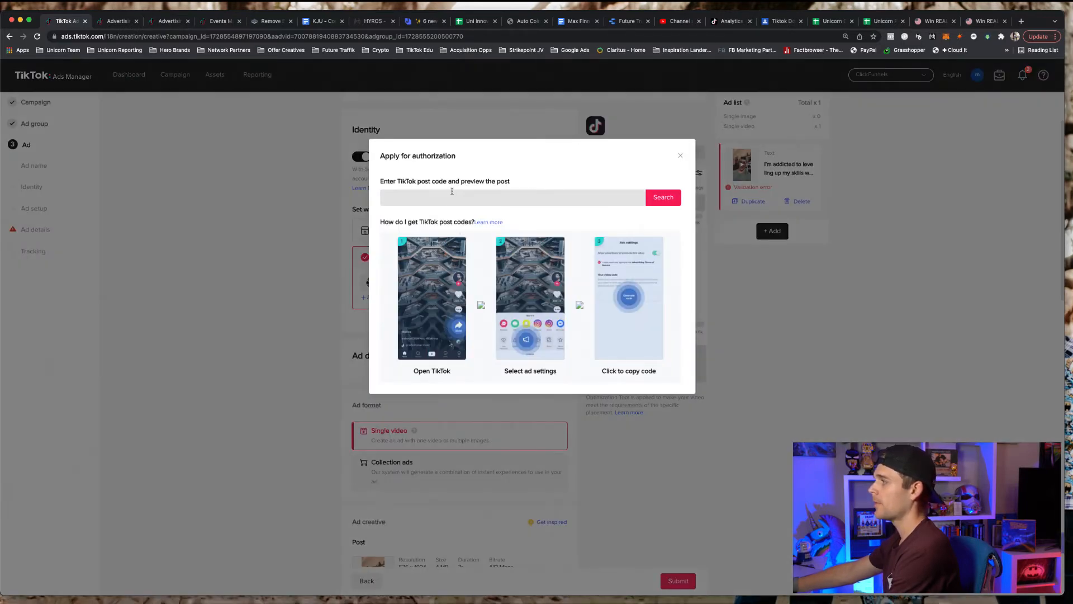
pyautogui.click(116, 22)
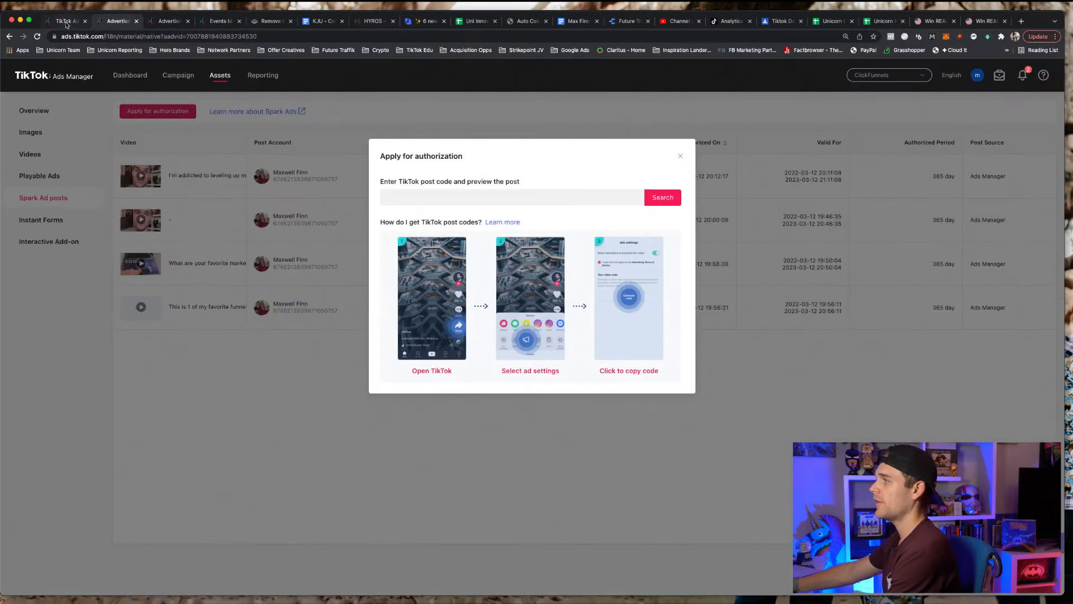
pyautogui.click(66, 23)
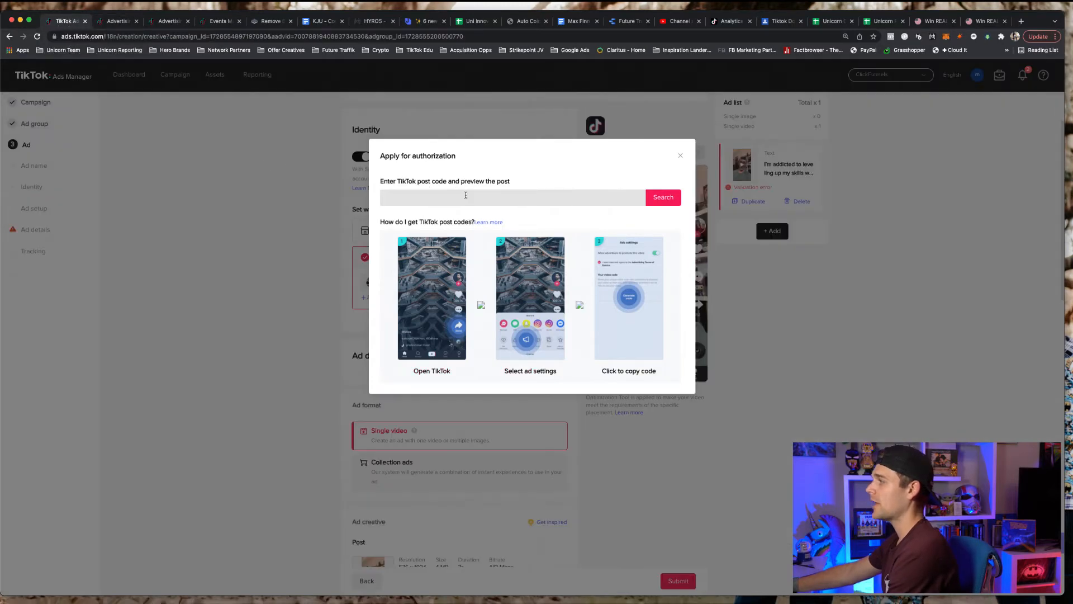